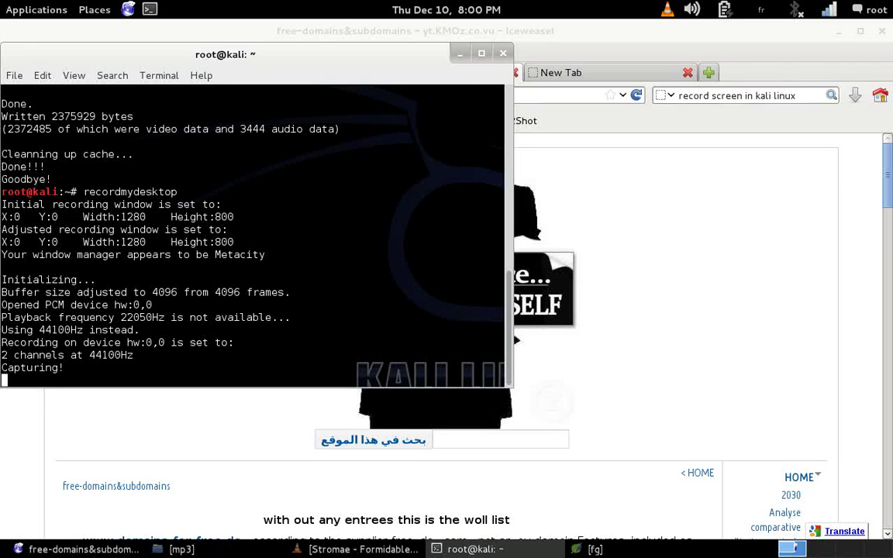
Minimize the terminal so Iceweasel's free-domains & subdomains page is in front.
click(458, 53)
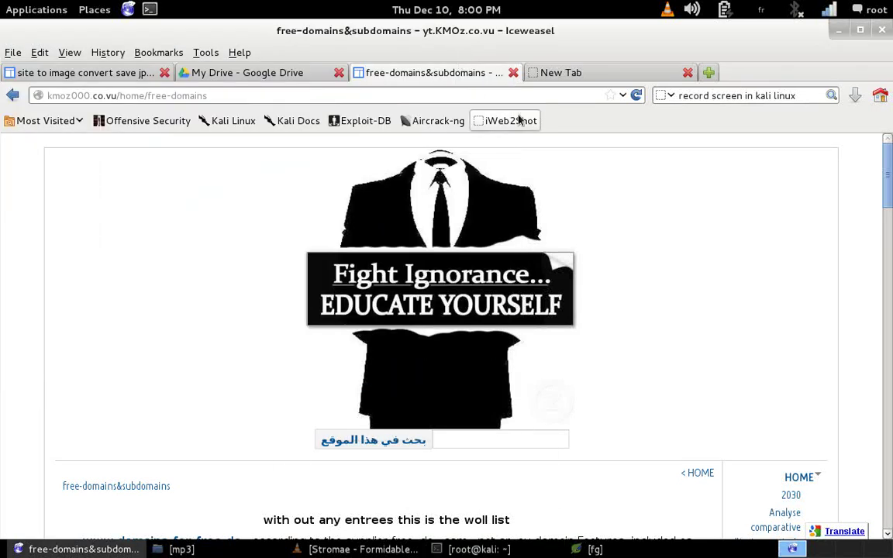
mouse_move(890, 167)
mouse_down()
mouse_move(878, 487)
mouse_move(888, 167)
mouse_up()
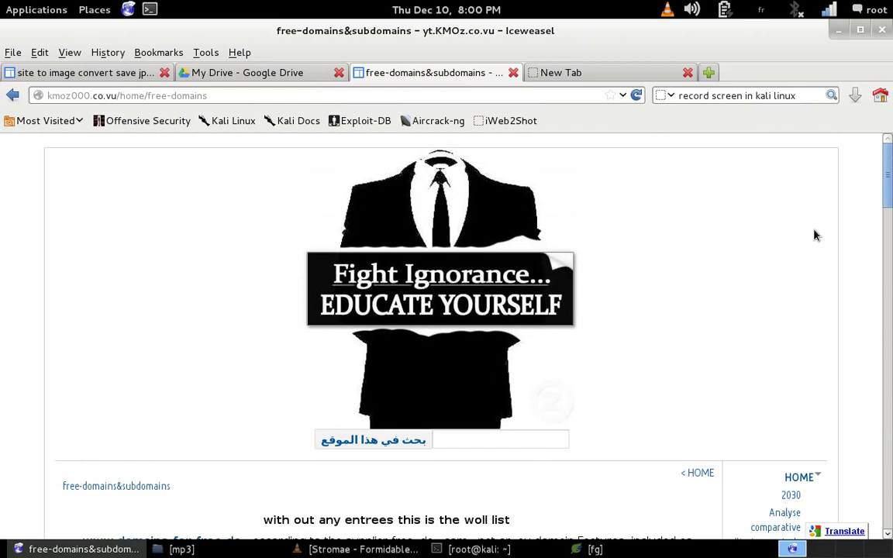
Raise the Leafpad 'fg' note and scroll through its notes on saving a web page as an image.
click(593, 548)
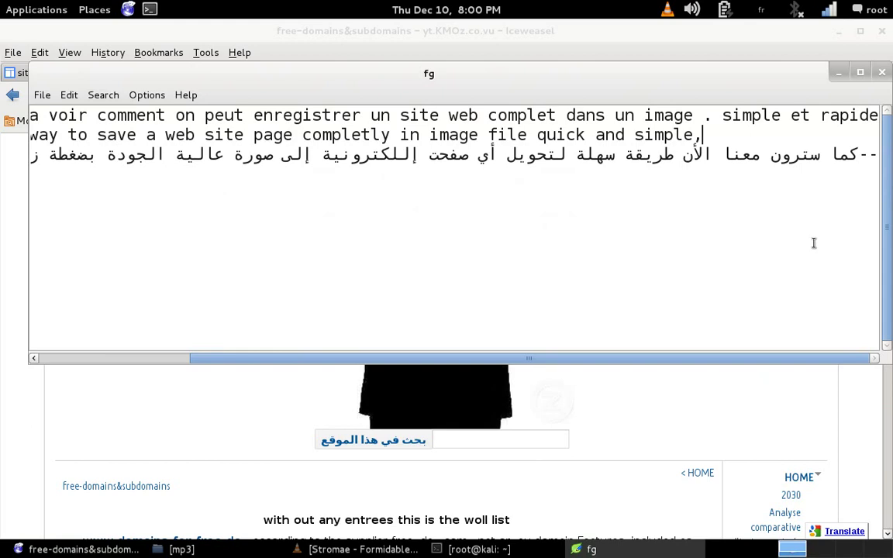
mouse_move(604, 359)
mouse_down()
mouse_move(435, 368)
mouse_move(619, 374)
mouse_up()
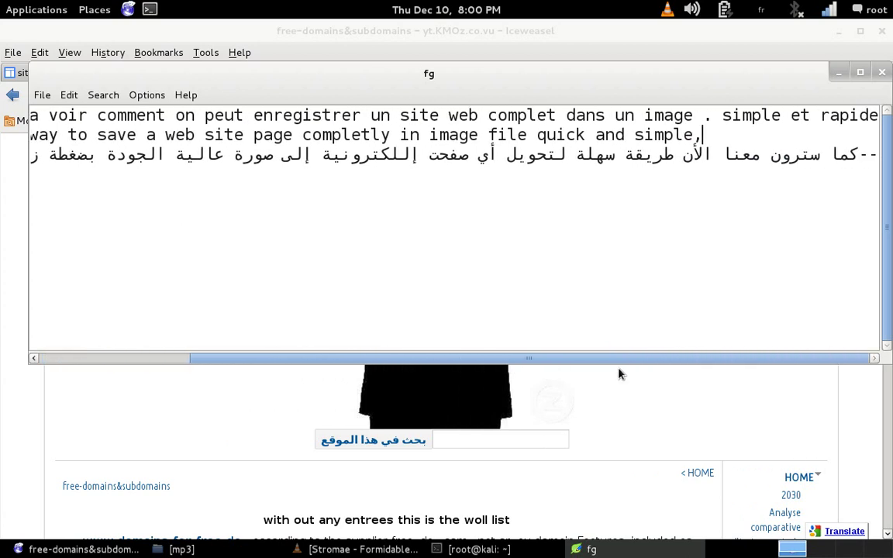
mouse_move(617, 377)
mouse_down()
mouse_move(455, 360)
mouse_move(634, 376)
mouse_up()
On the site-to-image tab, drag the Save As Image bookmarklet onto the bookmarks toolbar.
click(839, 74)
click(121, 77)
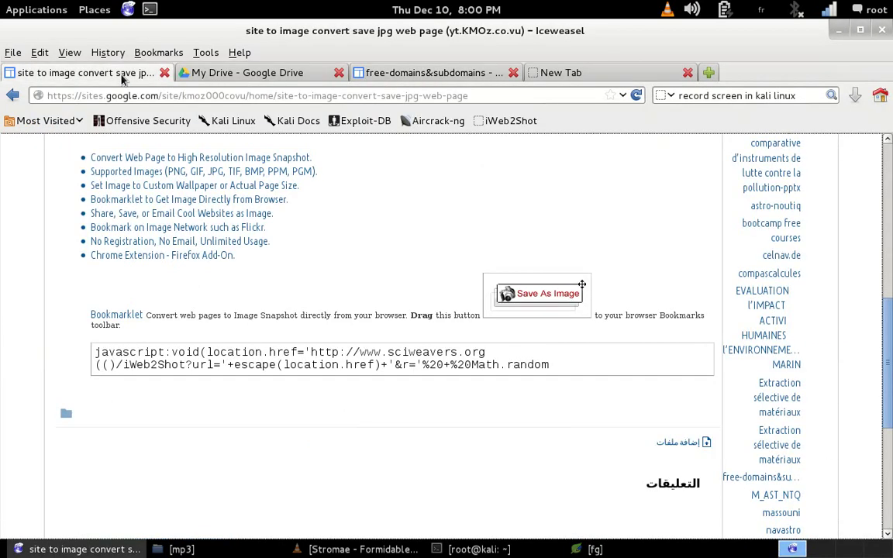
drag(530, 301, 576, 203)
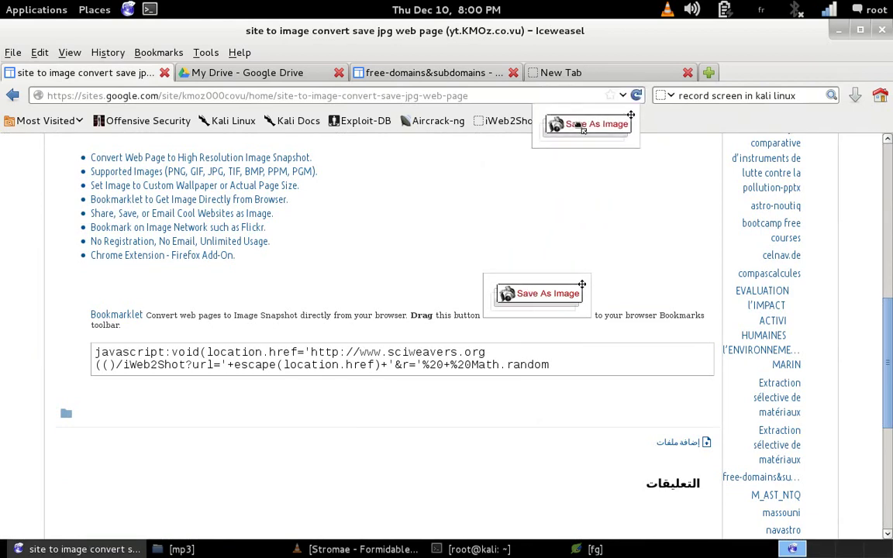
drag(576, 203, 583, 131)
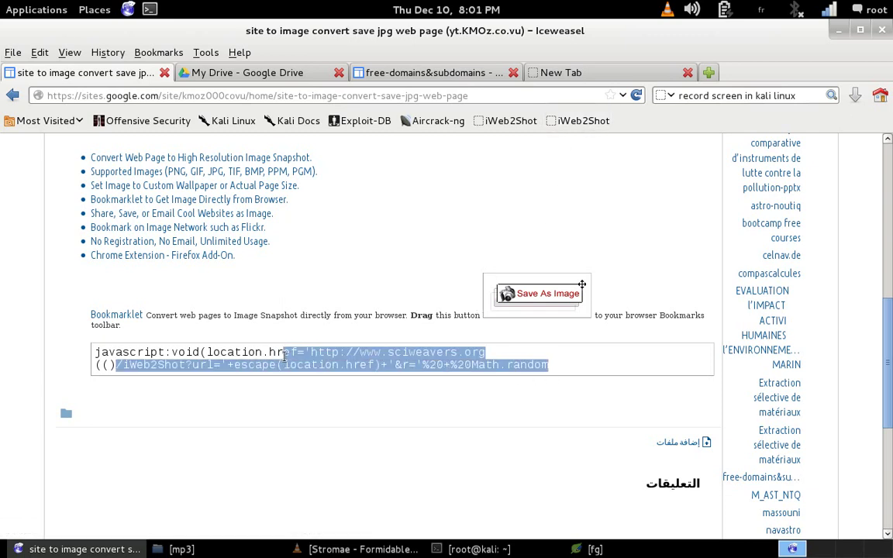
Select the whole bookmarklet javascript code on the page and copy it.
mouse_move(547, 364)
mouse_down()
mouse_move(95, 354)
mouse_move(548, 364)
mouse_up()
double_click(98, 364)
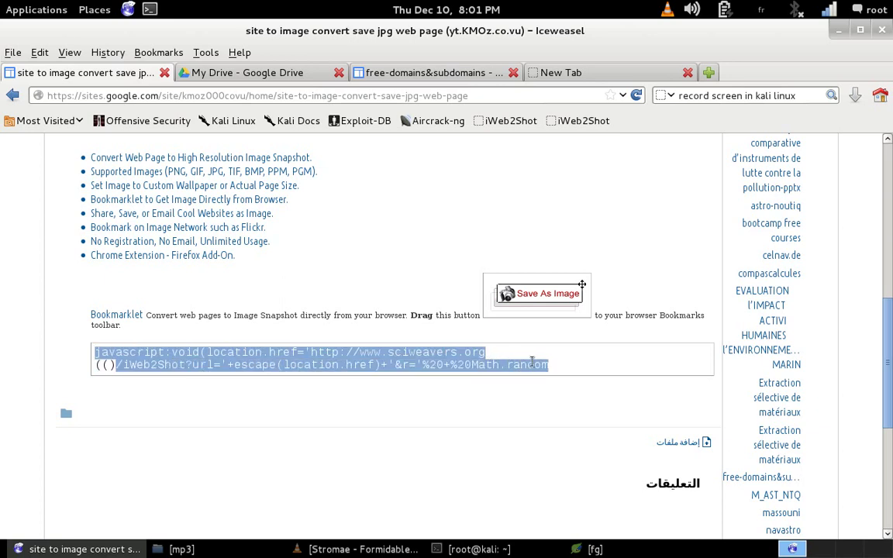
triple_click(529, 362)
right_click(434, 362)
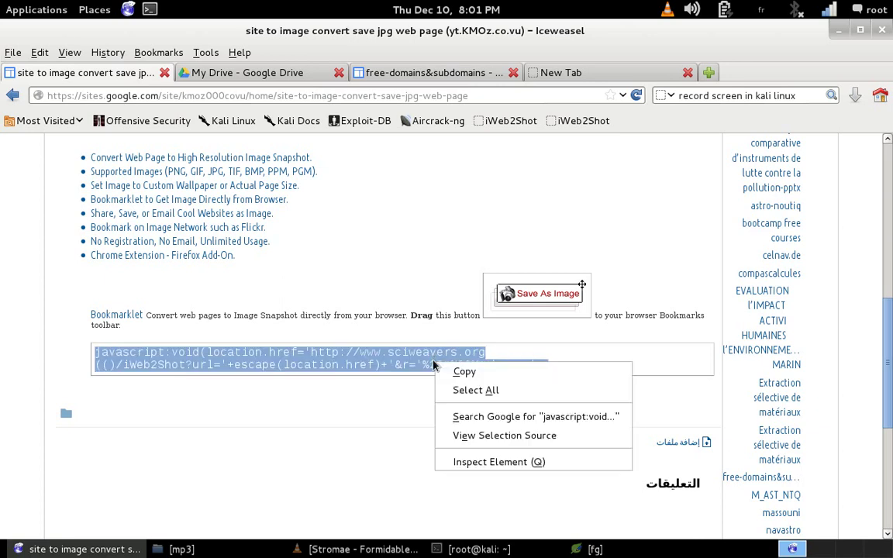
click(459, 378)
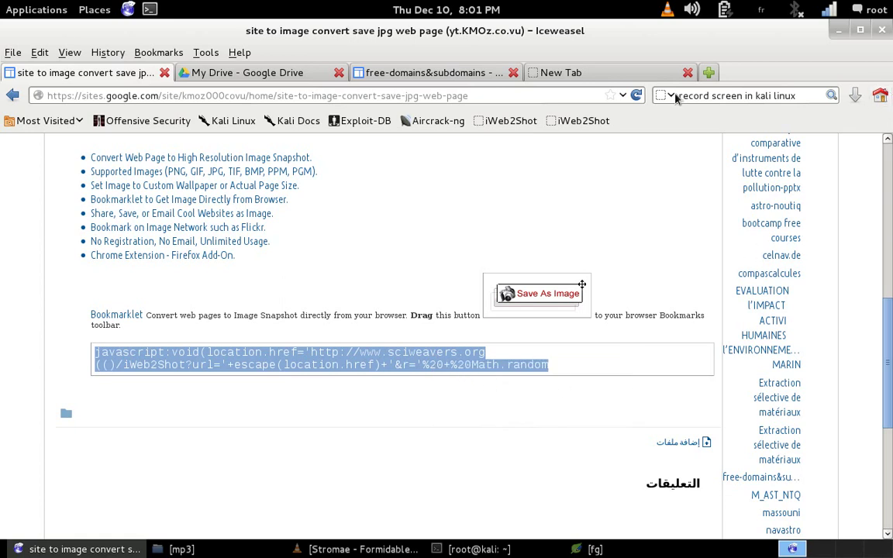
Look through the Bookmarks menu, then bring up the bookmarks toolbar's context menu.
click(153, 54)
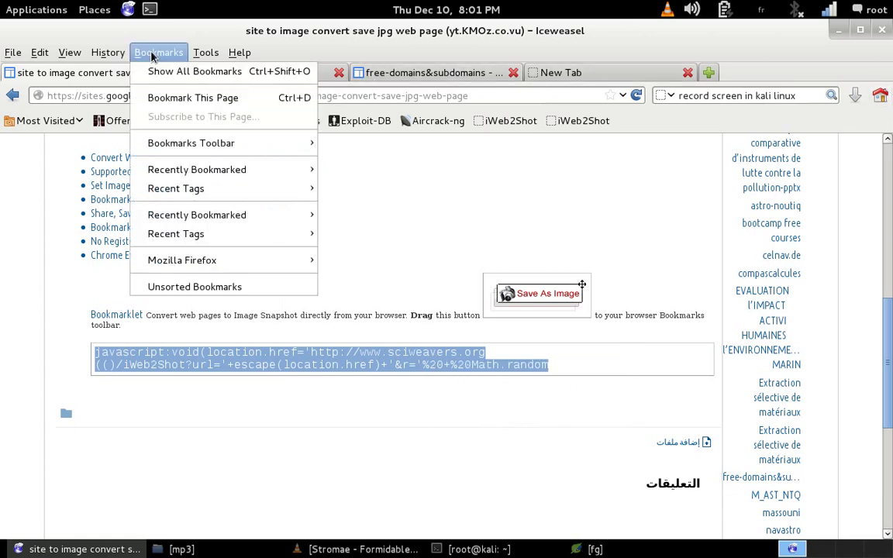
mouse_move(223, 190)
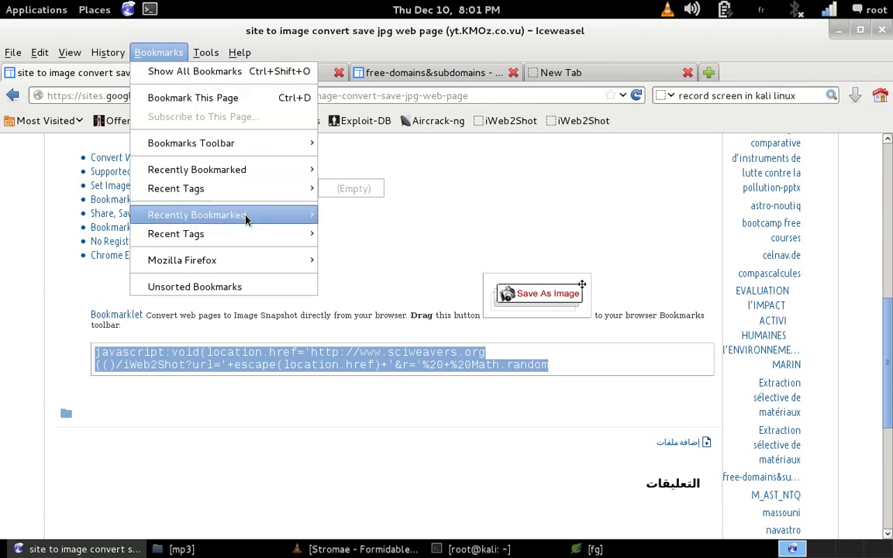
mouse_move(140, 142)
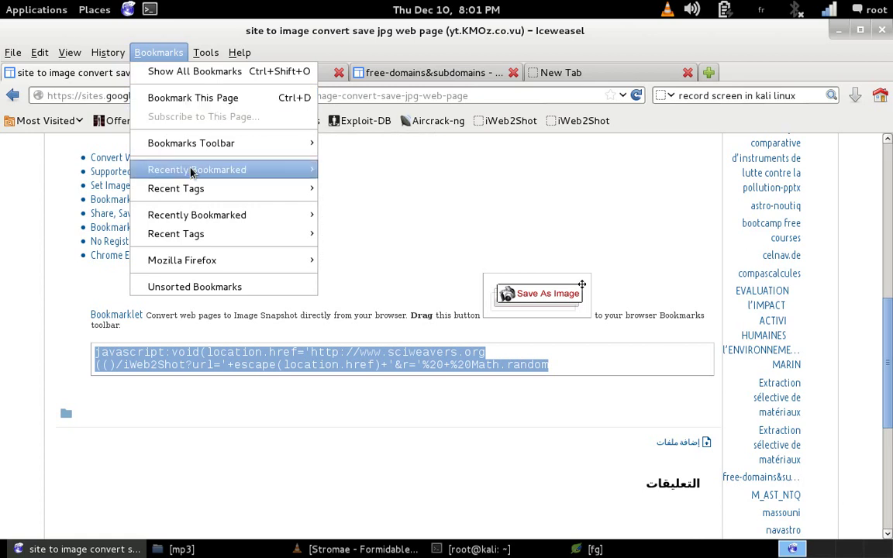
mouse_move(187, 263)
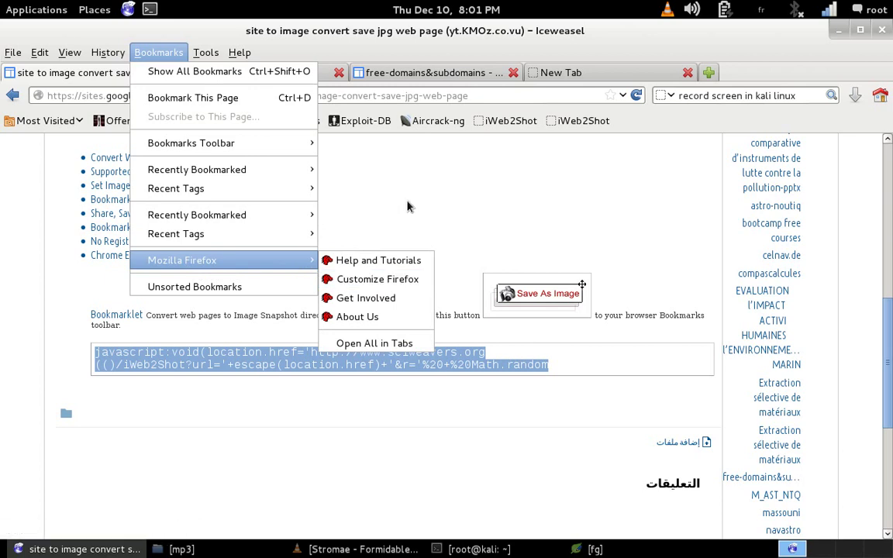
click(366, 179)
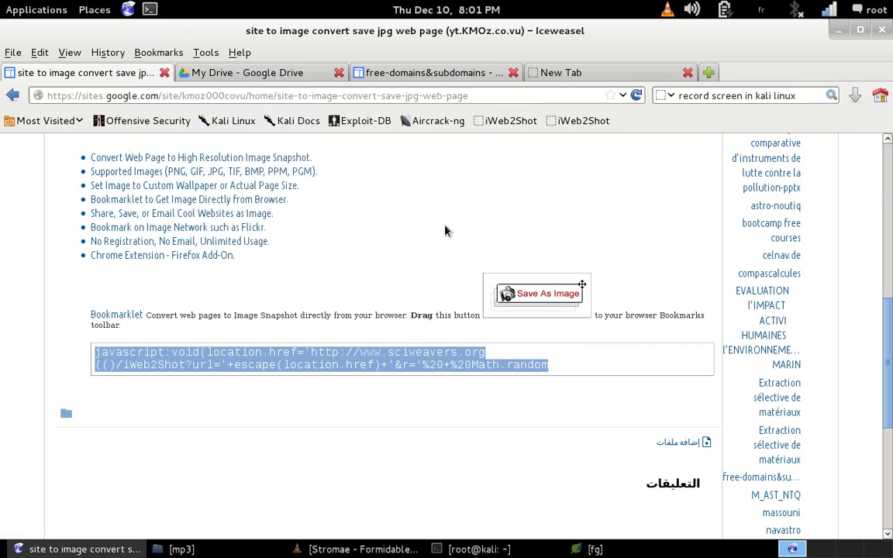
right_click(630, 124)
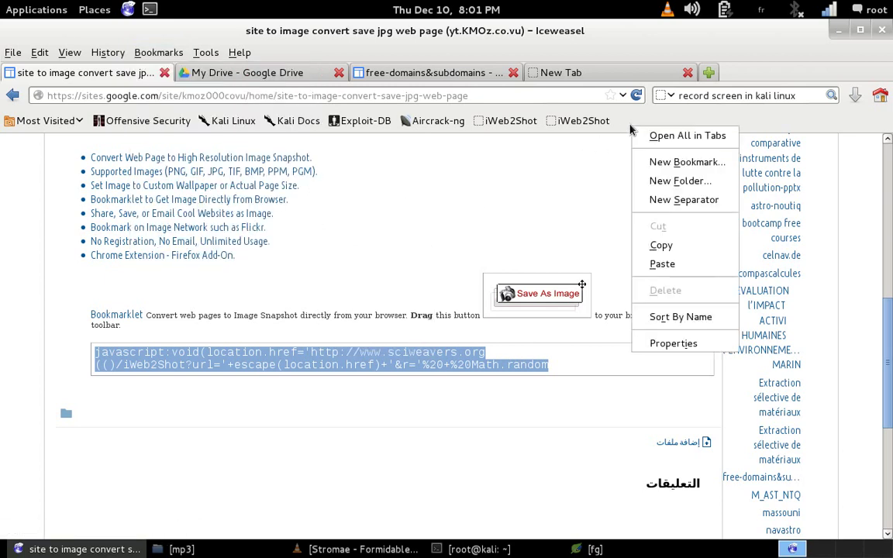
Add a bookmark named 'save web page to jpg' with the copied javascript pasted as its location.
click(676, 164)
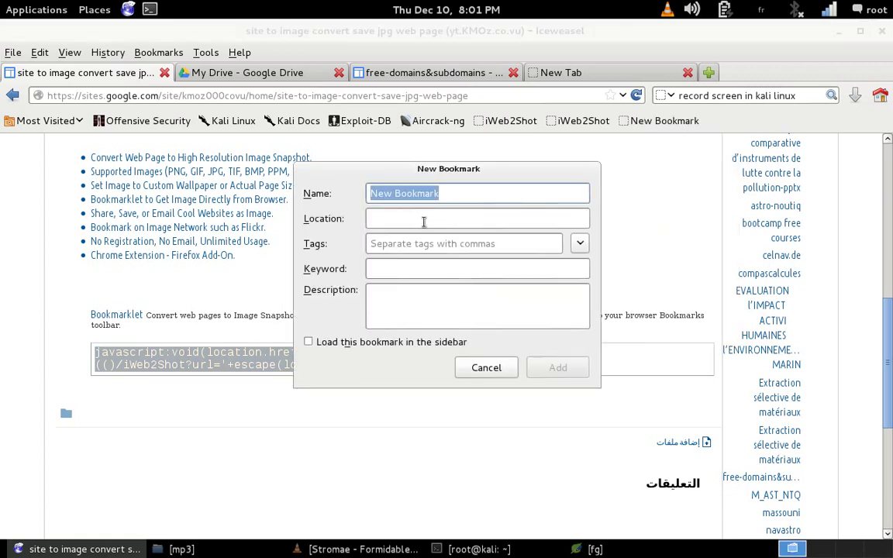
click(422, 219)
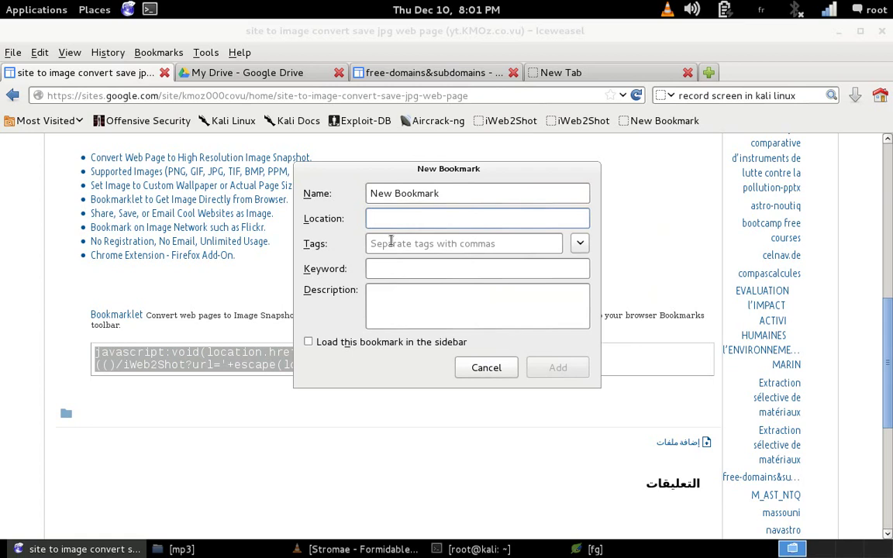
right_click(397, 214)
click(431, 288)
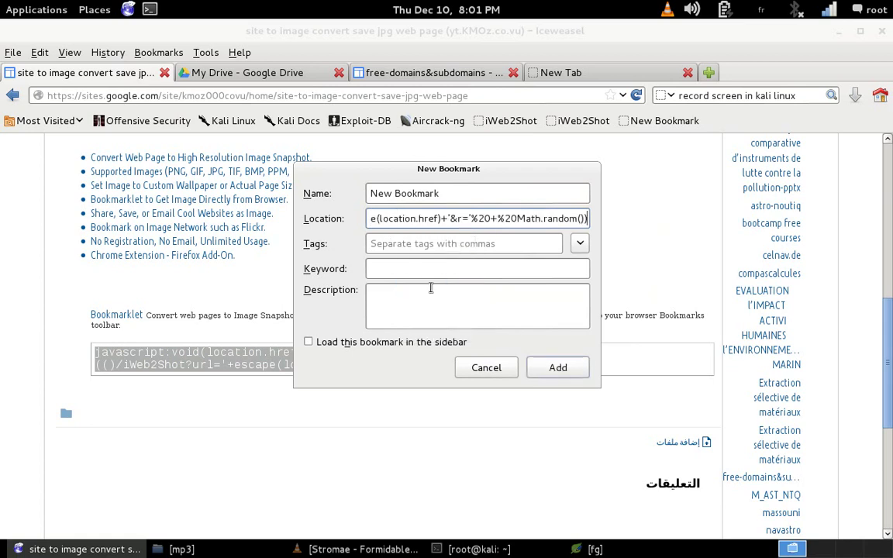
drag(452, 197, 347, 192)
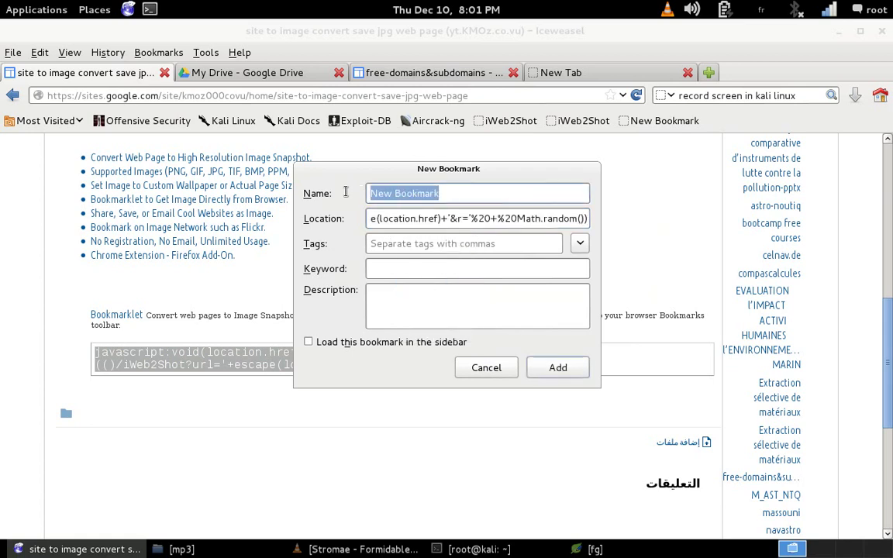
text(save )
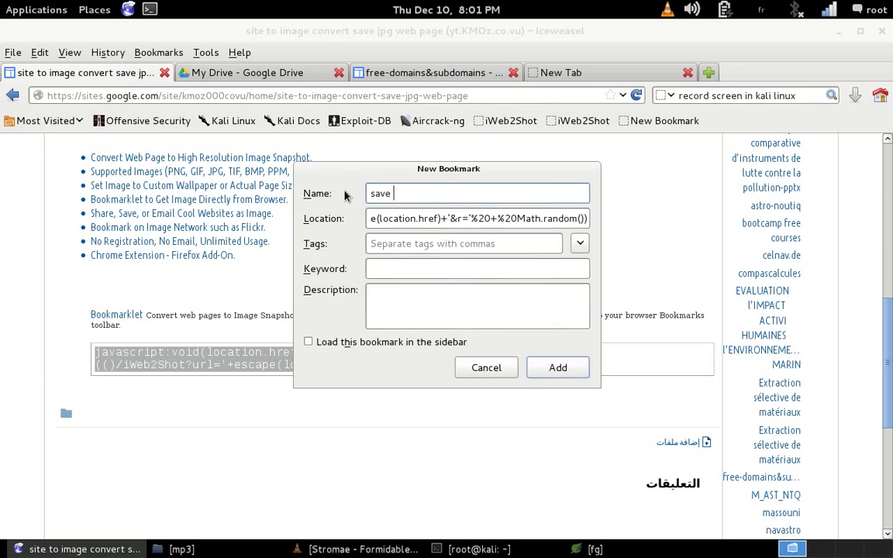
text(web page to jpg script)
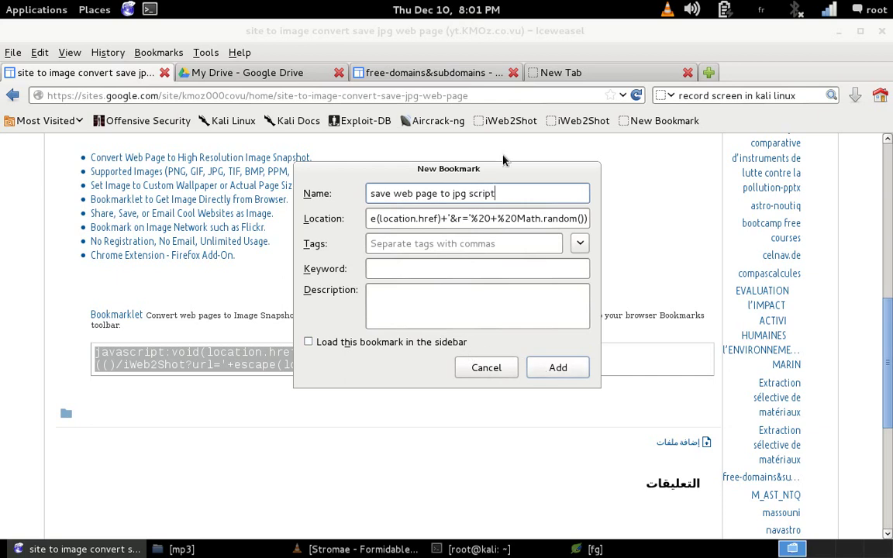
click(557, 367)
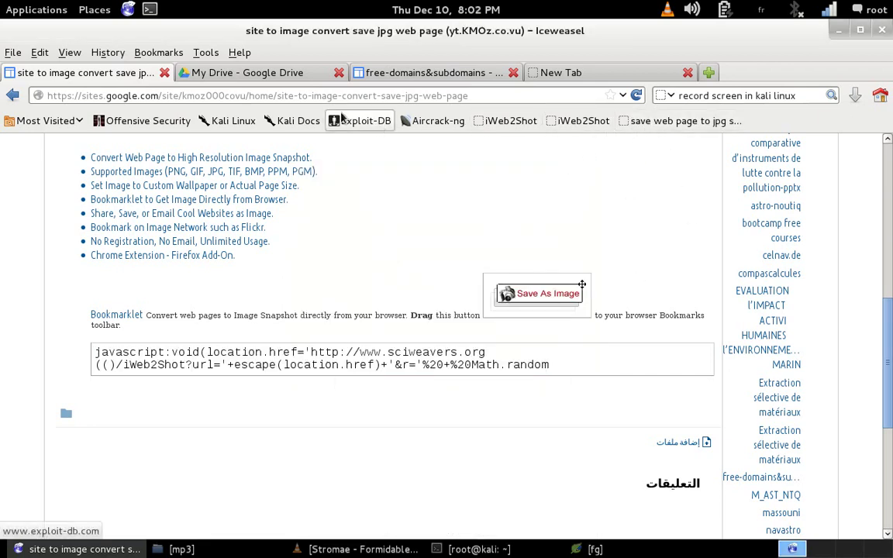
Run the 'save web page to jpg' bookmarklet on the free-domains & subdomains tab.
click(370, 72)
mouse_move(886, 168)
mouse_down()
mouse_move(883, 420)
mouse_move(824, 158)
mouse_up()
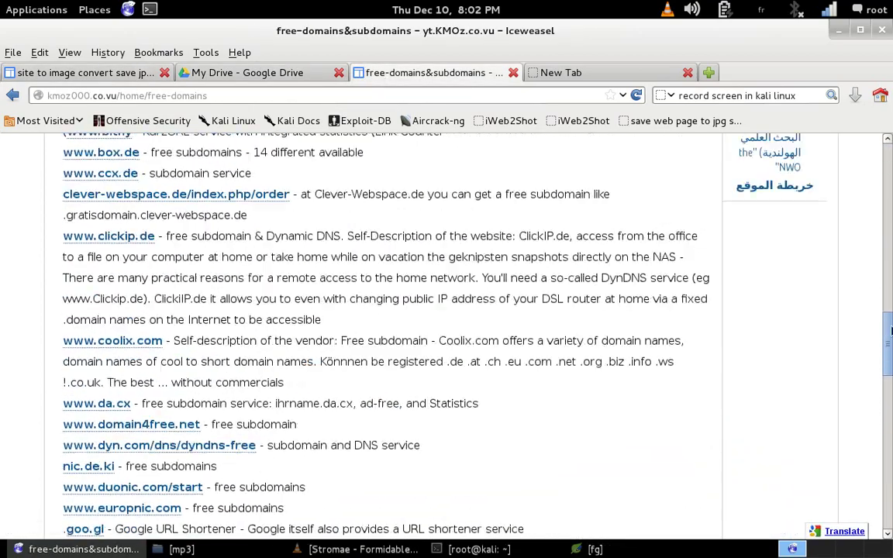
click(705, 123)
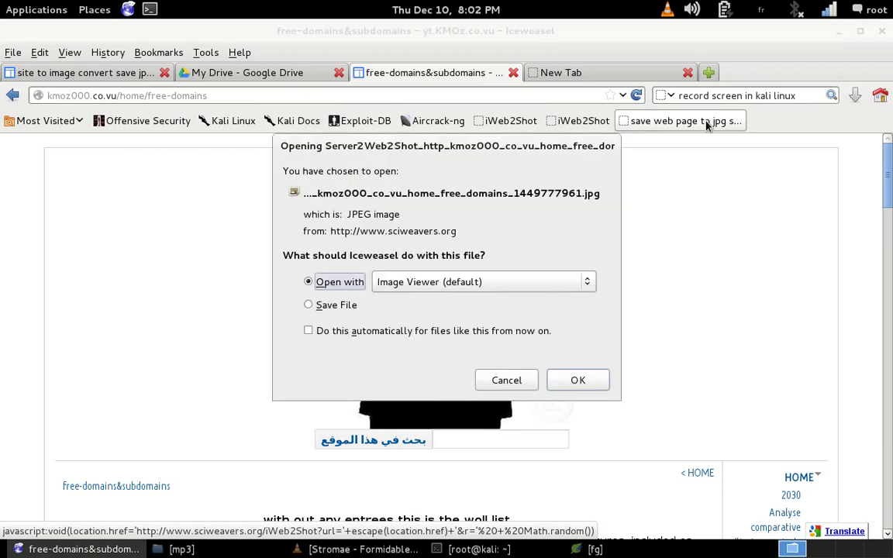
Choose Save File for the screenshot JPG and save it to the Desktop.
click(341, 303)
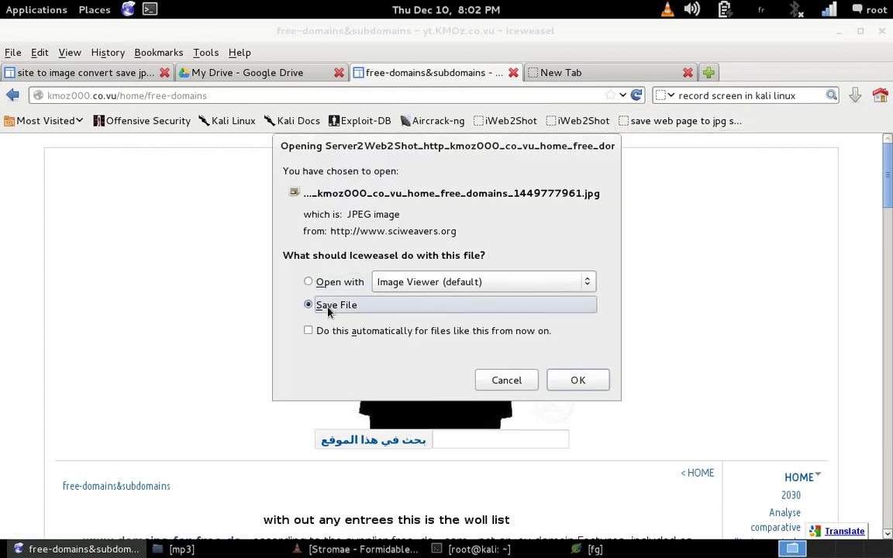
click(587, 381)
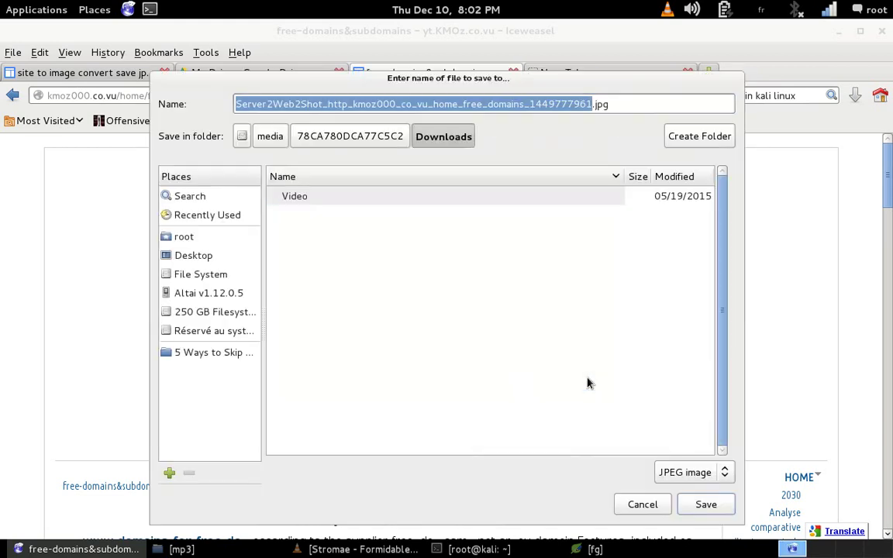
click(194, 256)
click(703, 505)
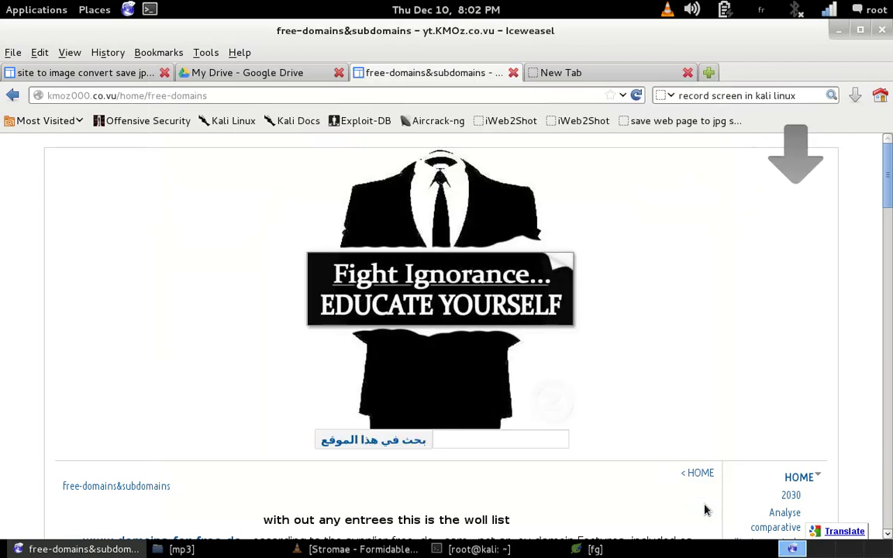
Follow the download in the Downloads panel until it completes, then open the 743 KB screenshot JPG.
click(854, 96)
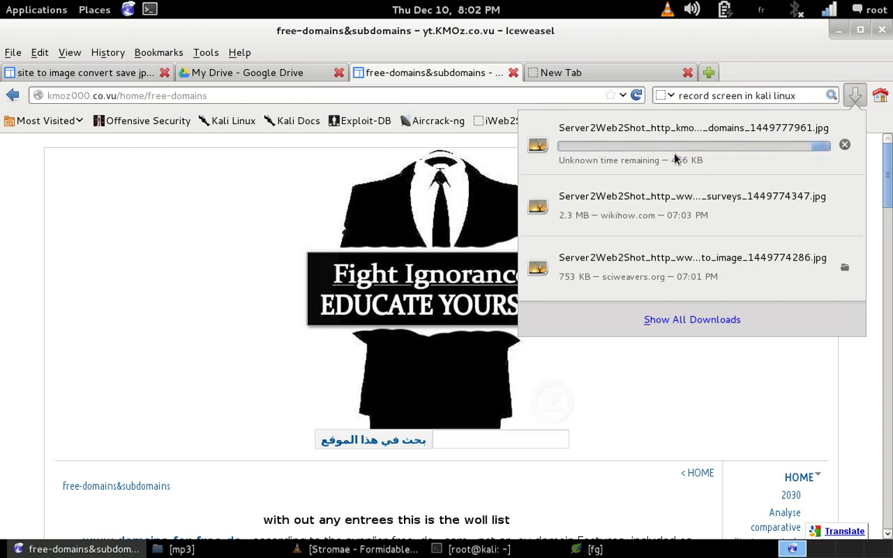
mouse_move(652, 160)
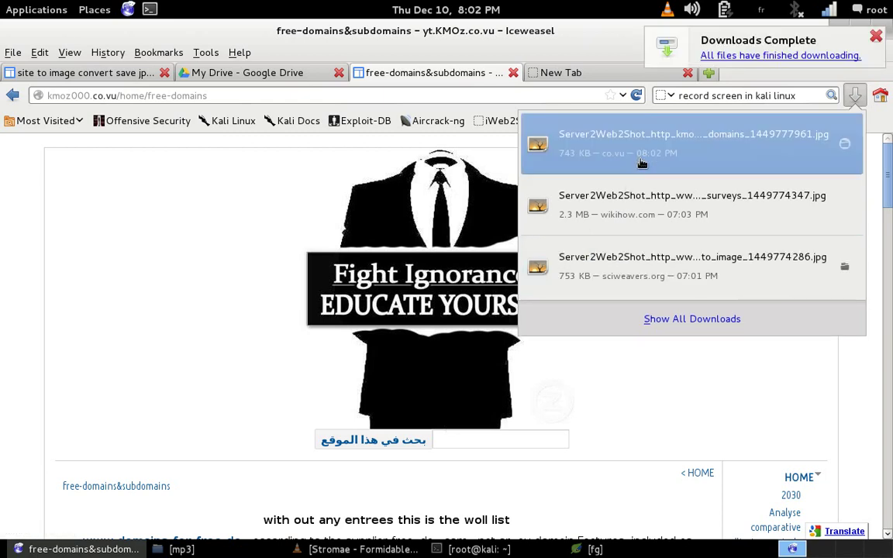
click(640, 160)
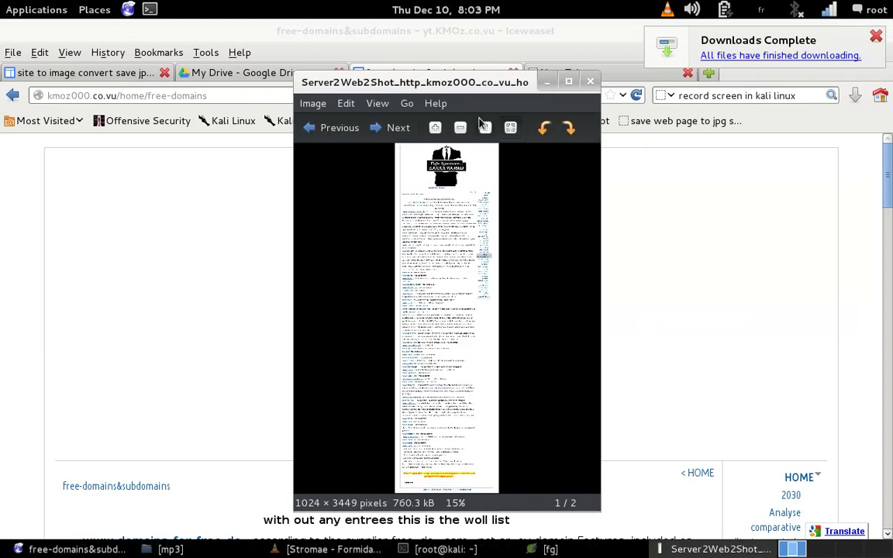
Maximize Image Viewer and zoom the screenshot in to 100%.
click(568, 81)
click(142, 78)
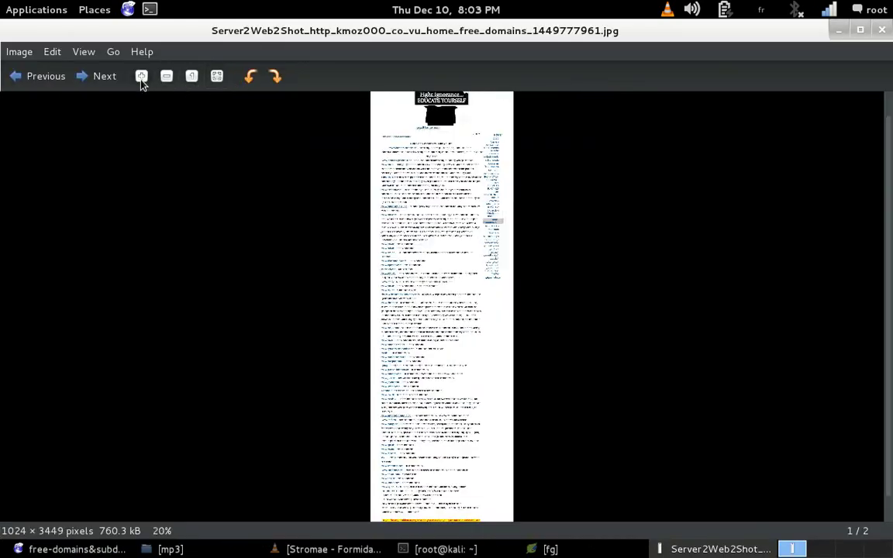
click(142, 77)
click(142, 77)
click(142, 78)
click(142, 77)
click(142, 78)
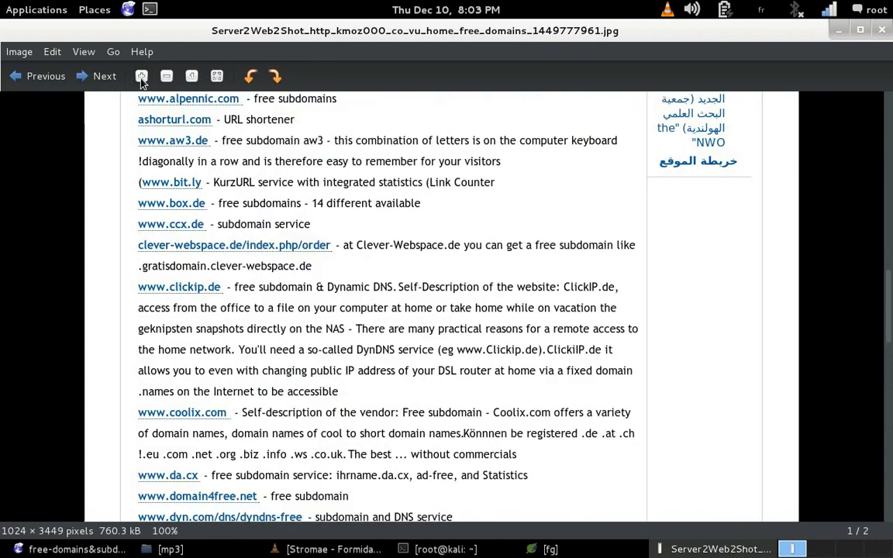
Scroll through the 1024 × 3449 screenshot from header to comments, then close Image Viewer.
scroll(879, 174, up, 10)
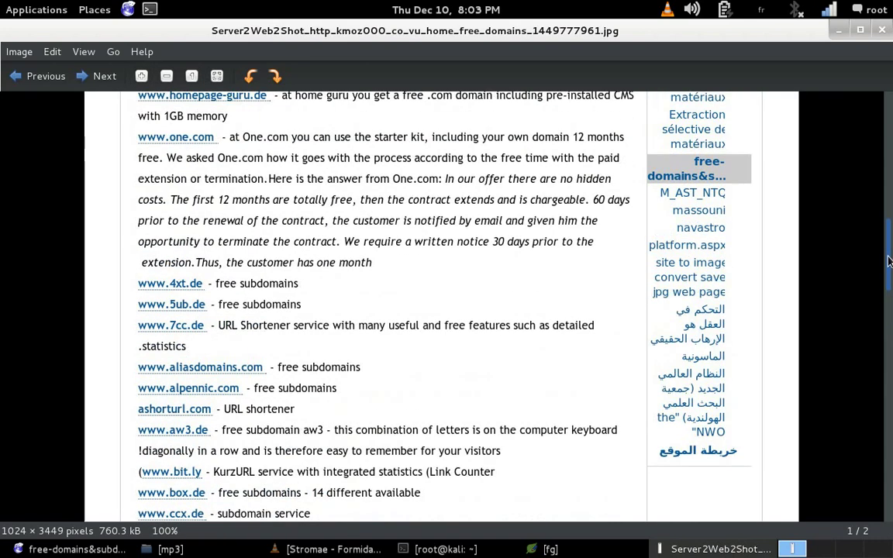
scroll(878, 155, up, 2)
scroll(876, 135, up, 1)
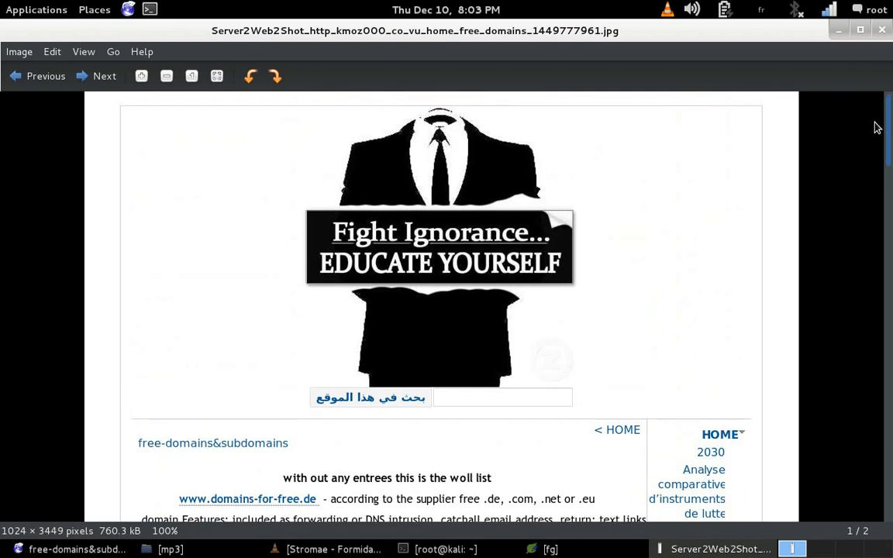
drag(877, 130, 888, 389)
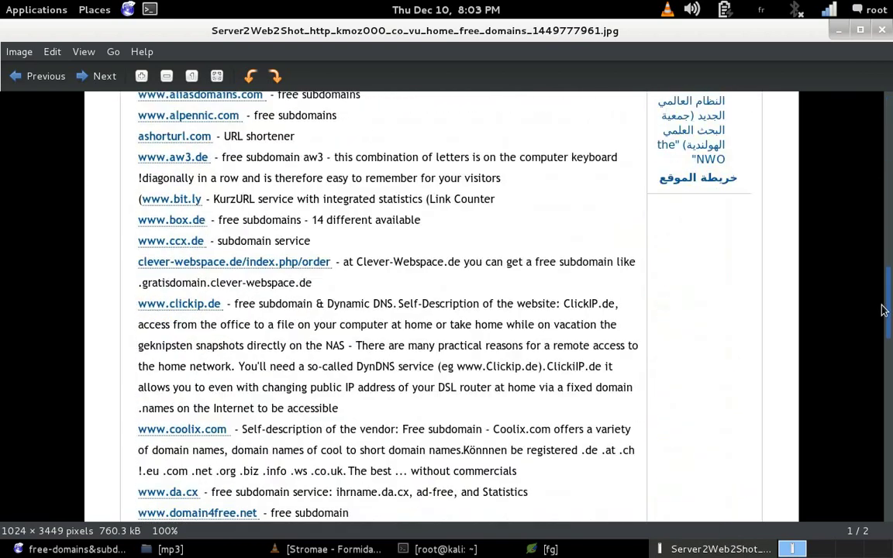
drag(887, 390, 876, 522)
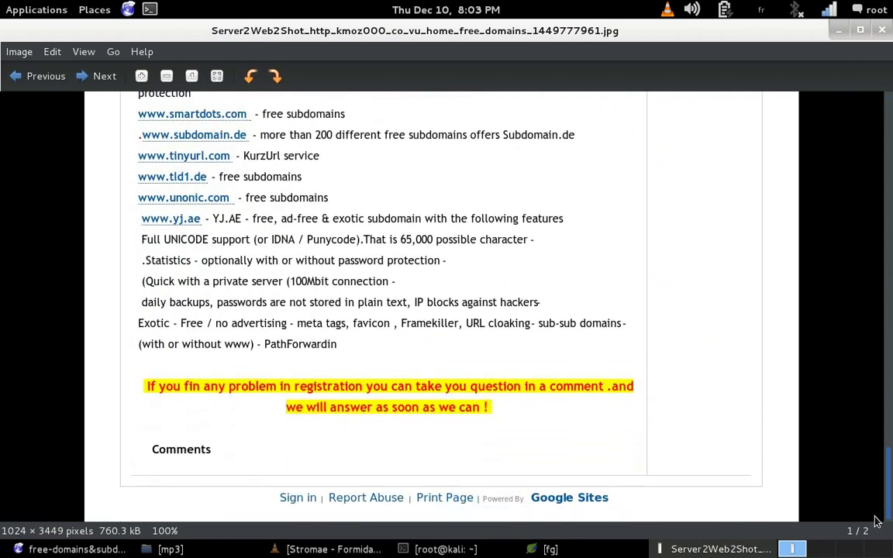
click(881, 31)
mouse_move(888, 151)
mouse_down()
mouse_move(890, 343)
mouse_move(890, 155)
mouse_up()
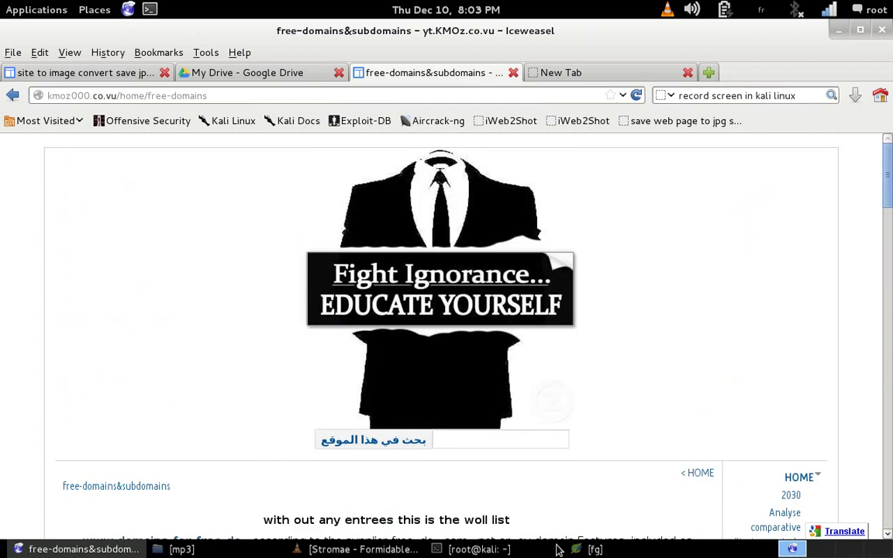
Replace the fg note's text with 'tank you for waching that please subscribe for more'.
click(585, 549)
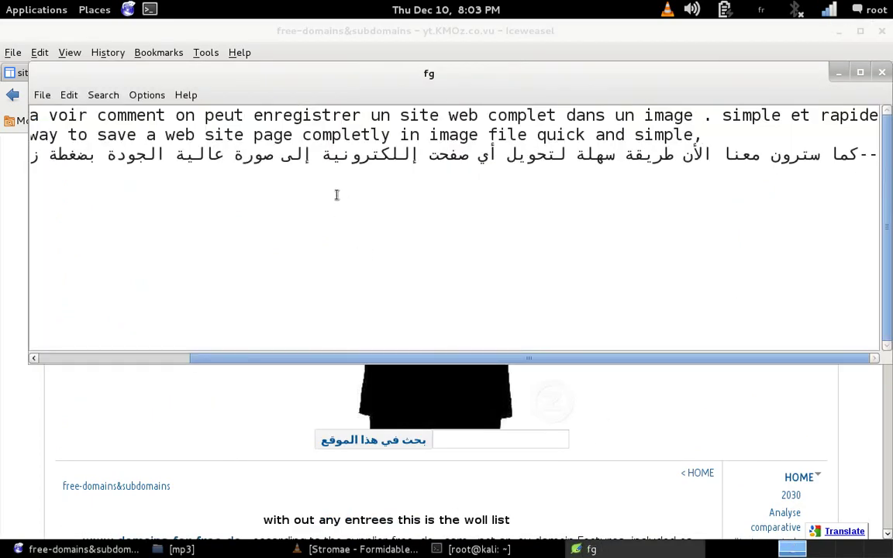
drag(337, 195, 4, 122)
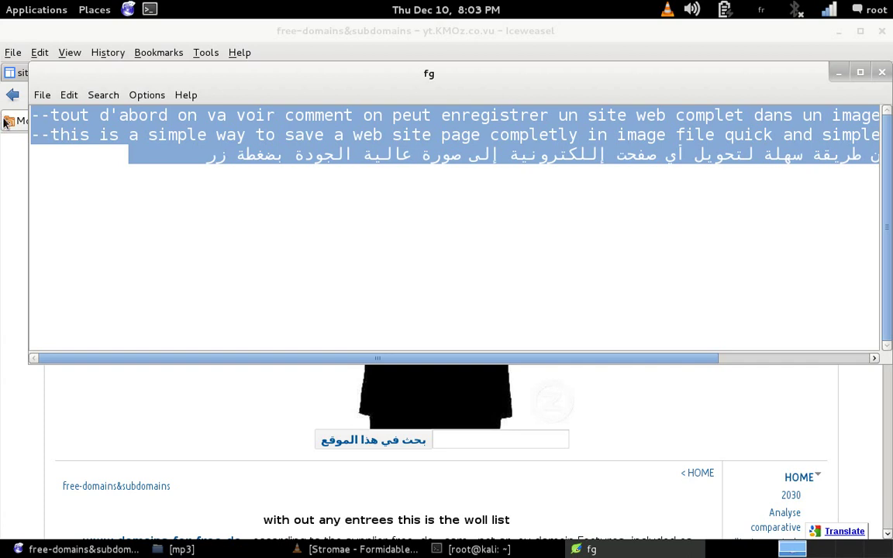
key(Delete)
text(tank )
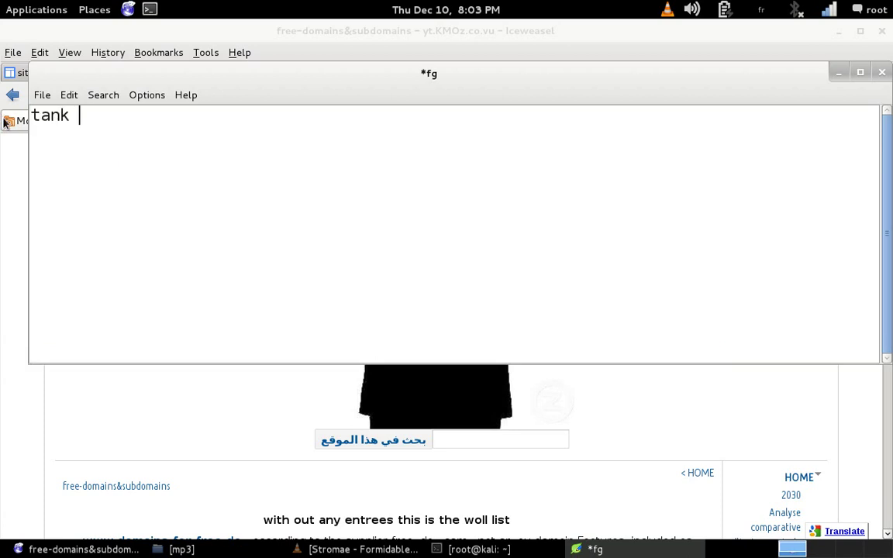
text(you)
text(for wacking)
key(BackSpace)
key(BackSpace)
key(BackSpace)
key(BackSpace)
text(hing  )
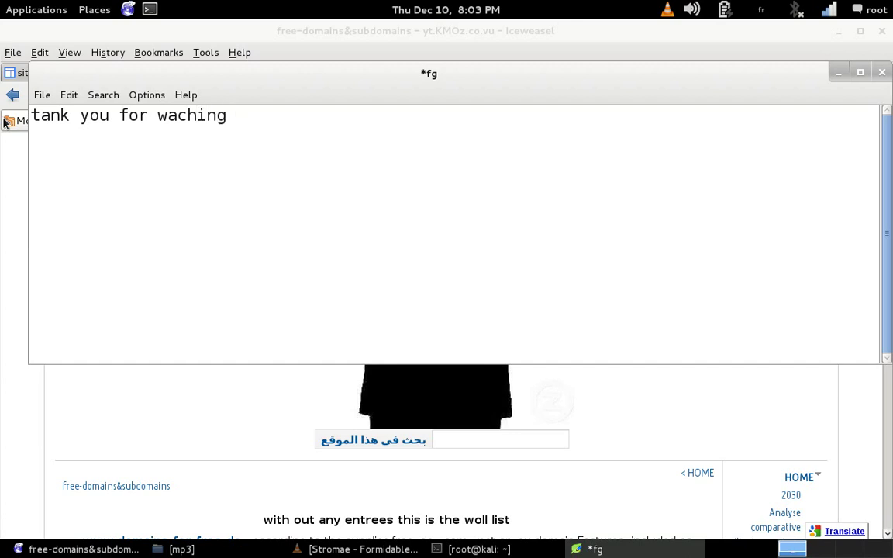
text(th)
text(at)
text( please )
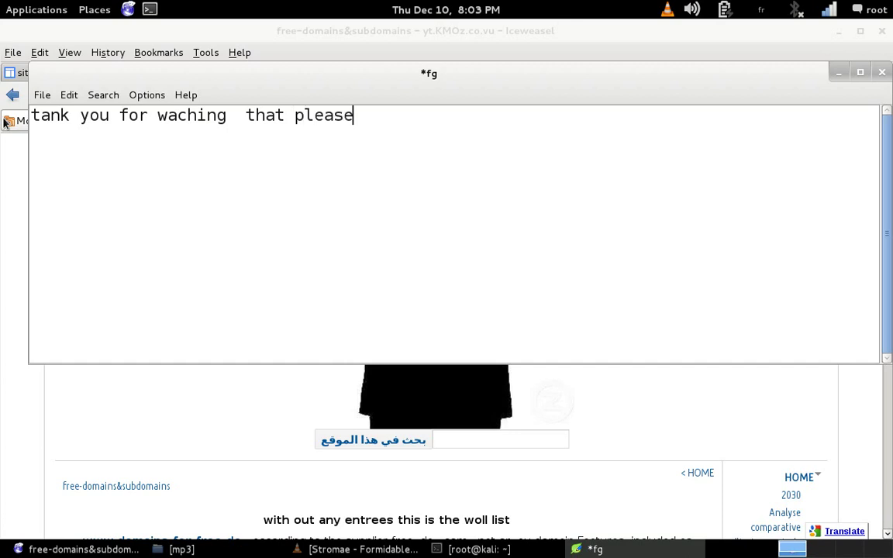
text(subscra)
key(BackSpace)
text(ibe for )
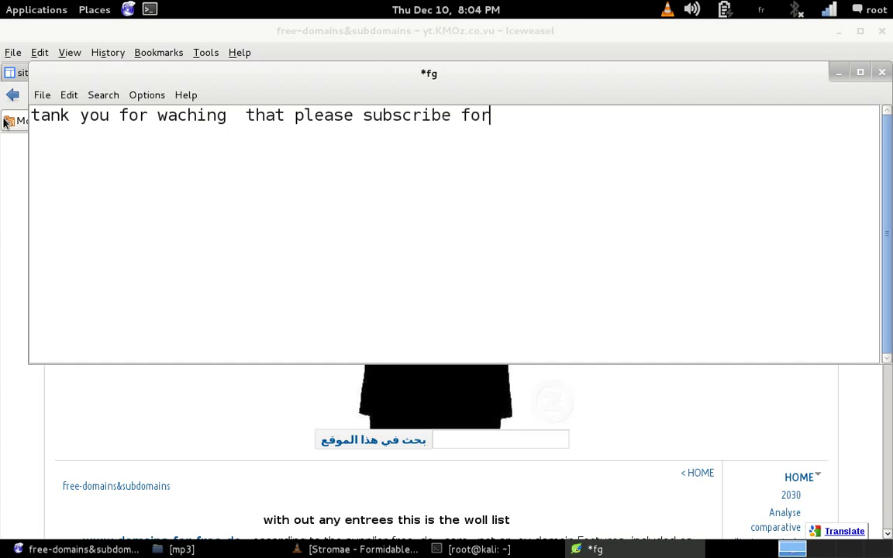
text(more)
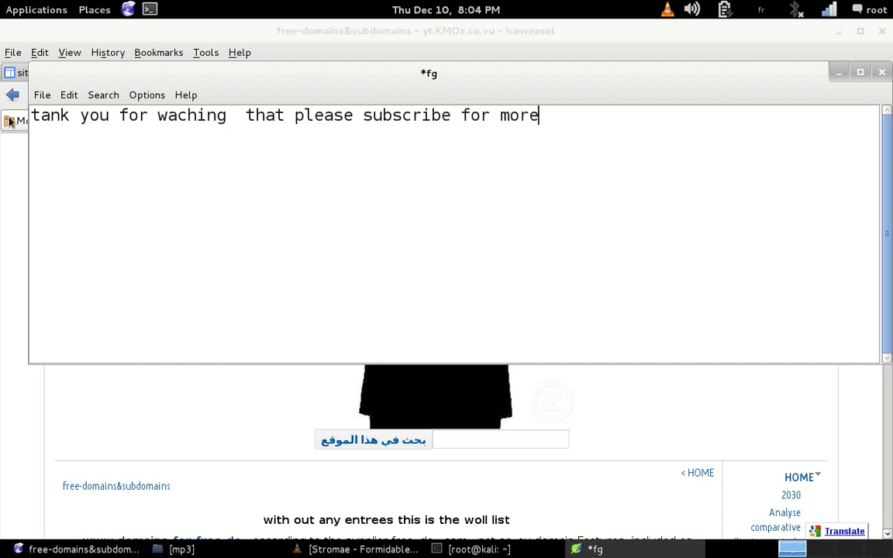
Cancel closing the unsaved note and bring the terminal to the front.
click(880, 73)
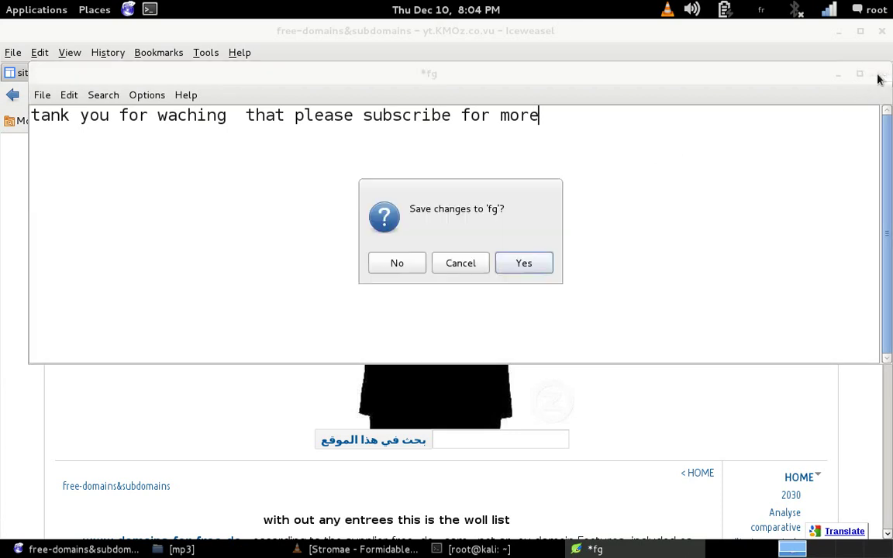
click(451, 270)
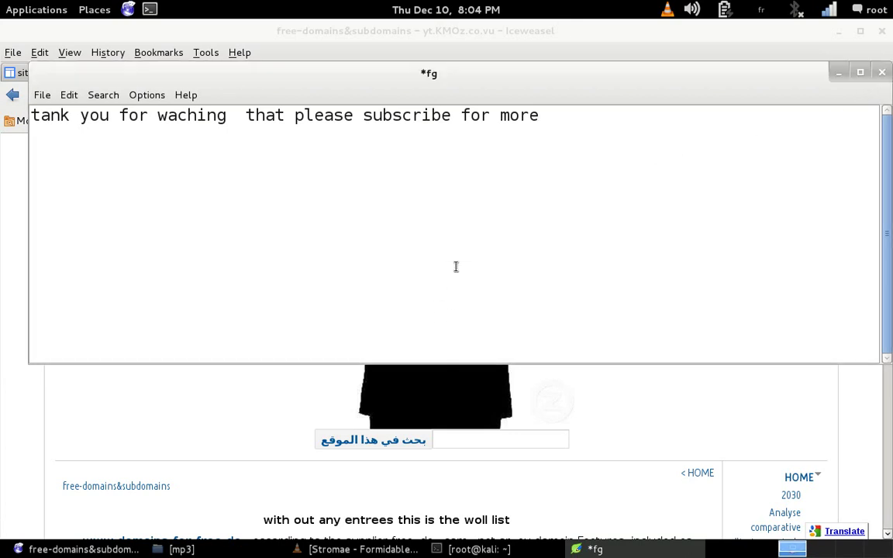
click(474, 549)
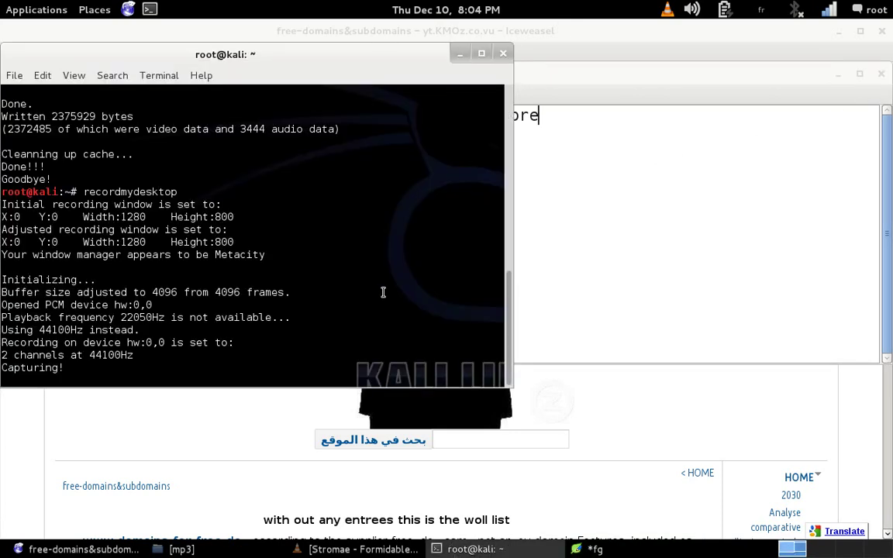